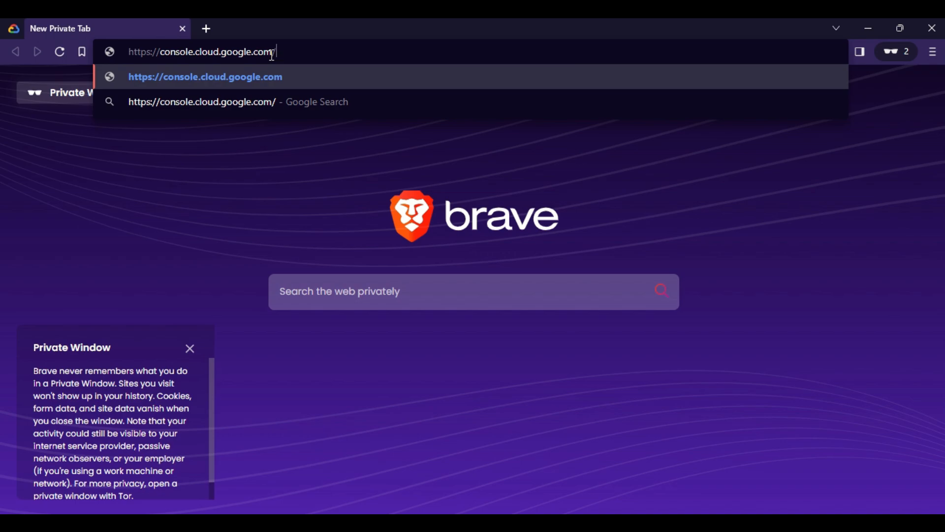
key(Return)
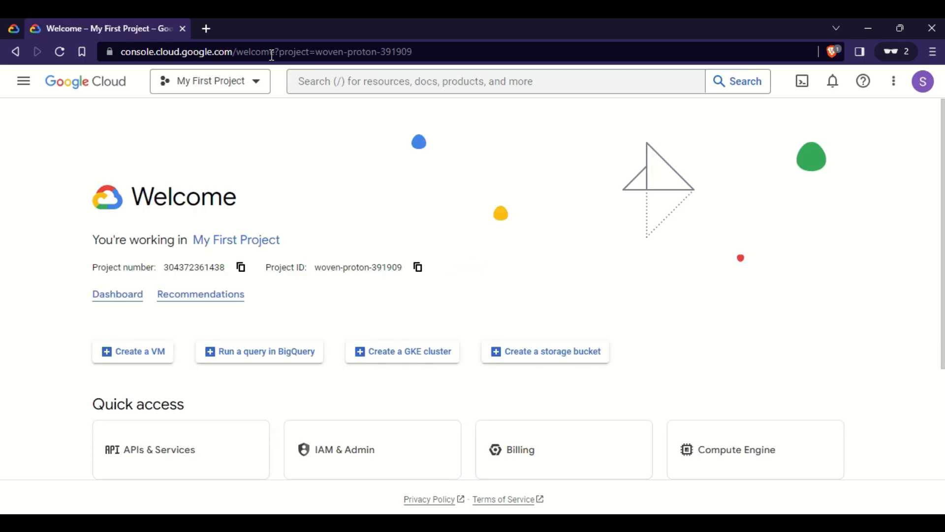
click(337, 83)
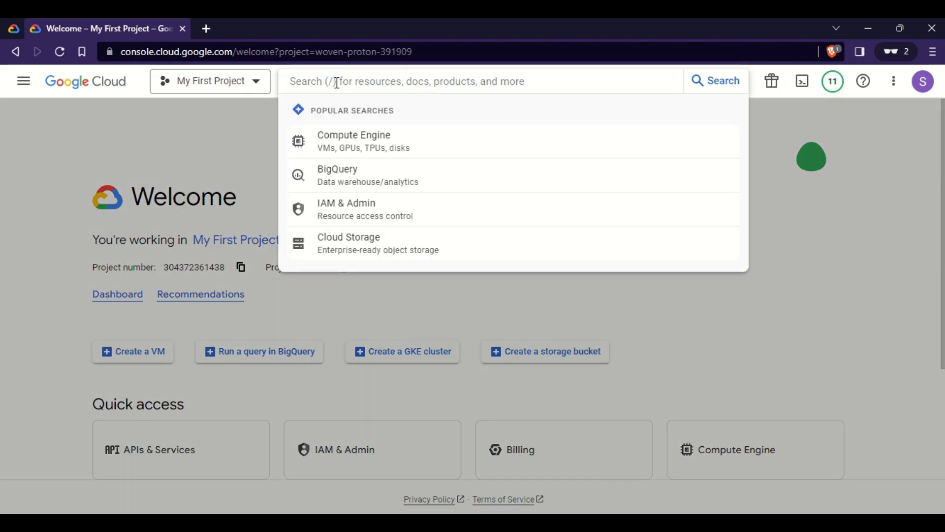
text(Compute Engine)
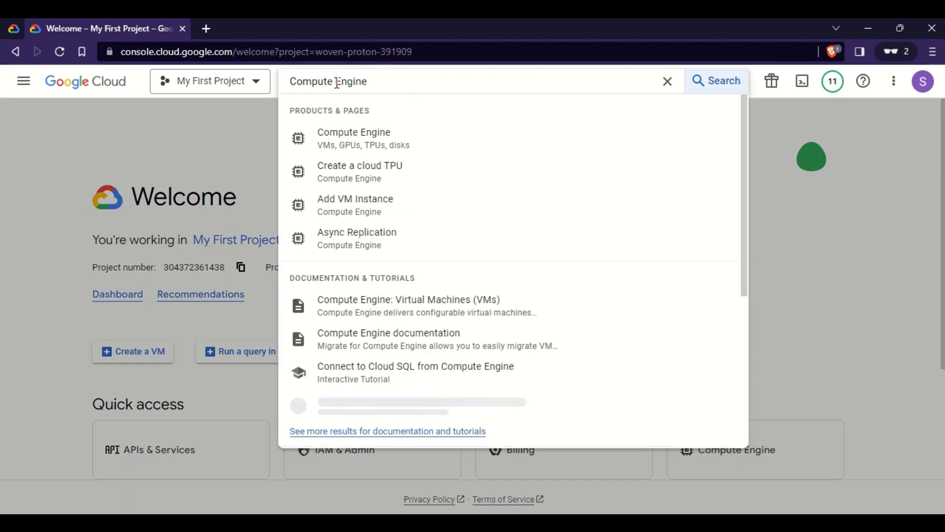
click(348, 140)
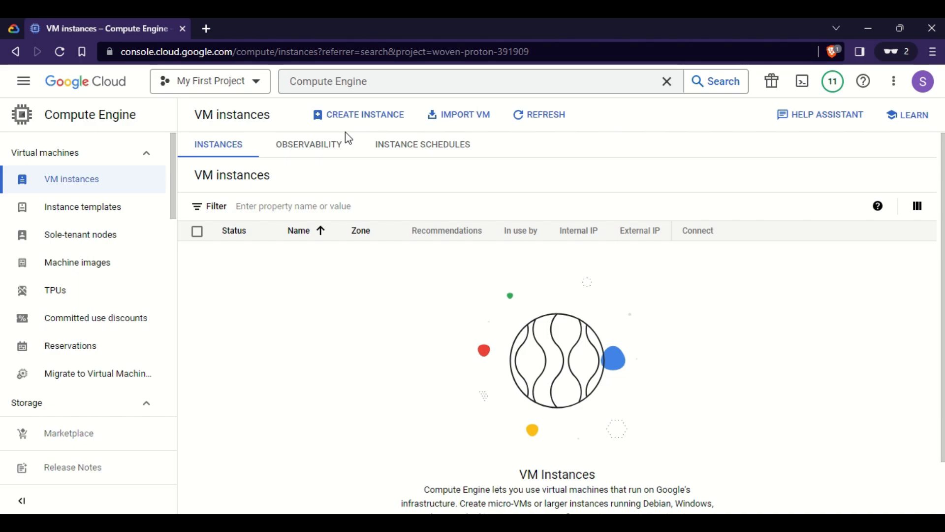
click(101, 185)
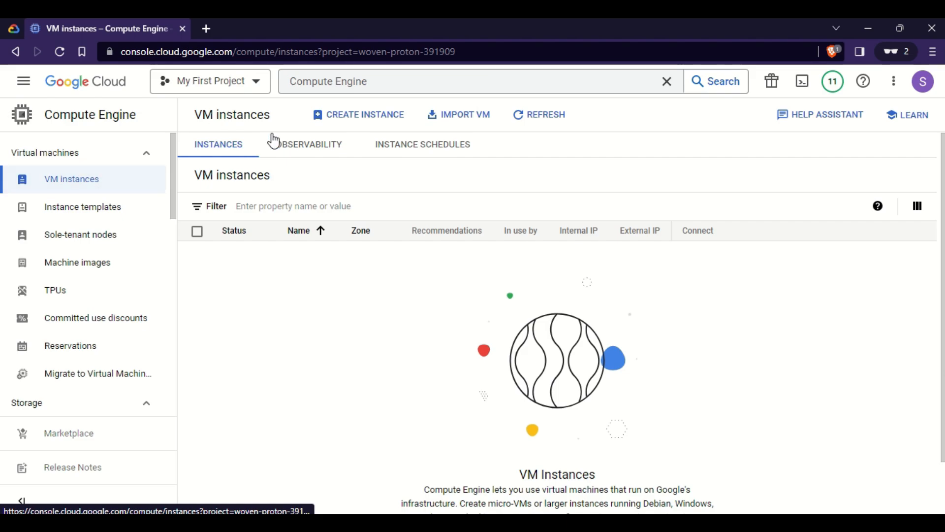
Start creating a new VM instance and name it thinknyx-gcp-demo.
click(363, 118)
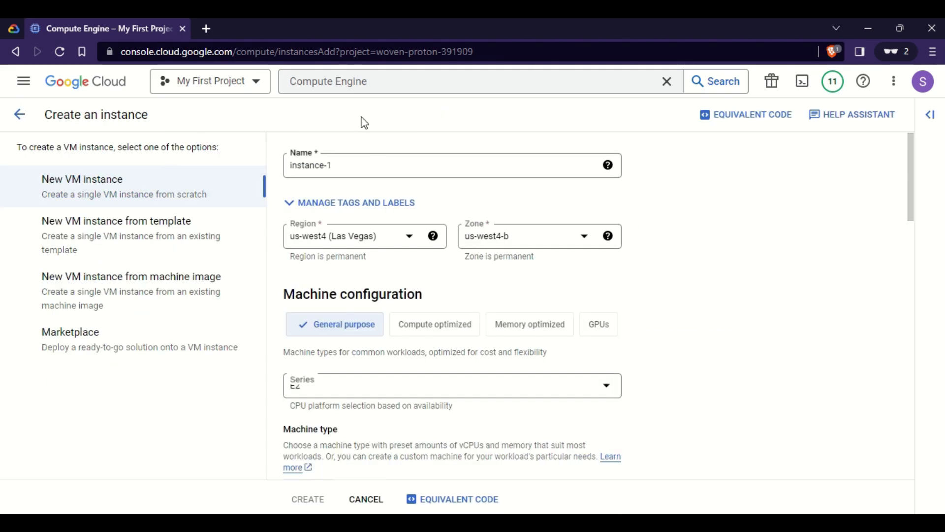
click(376, 166)
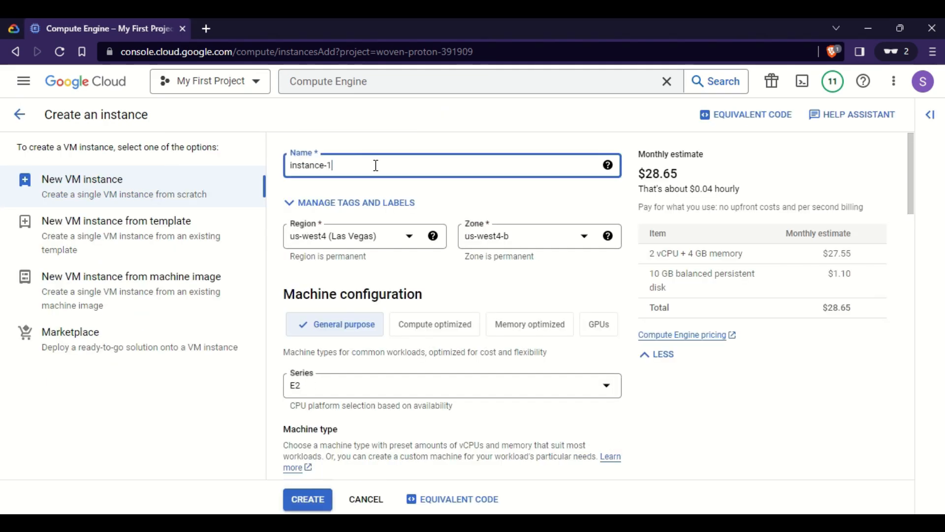
key(BackSpace)
key(BackSpace)
key(BackSpace)
key(BackSpace)
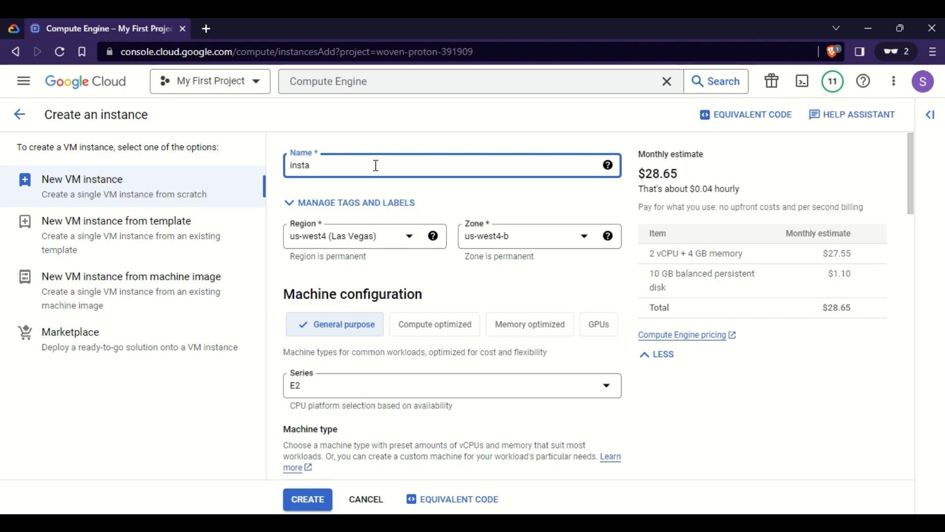
key(BackSpace)
key(BackSpace)
key(BackSpace)
key(BackSpace)
key(BackSpace)
text(thinknyx-gcp-demo)
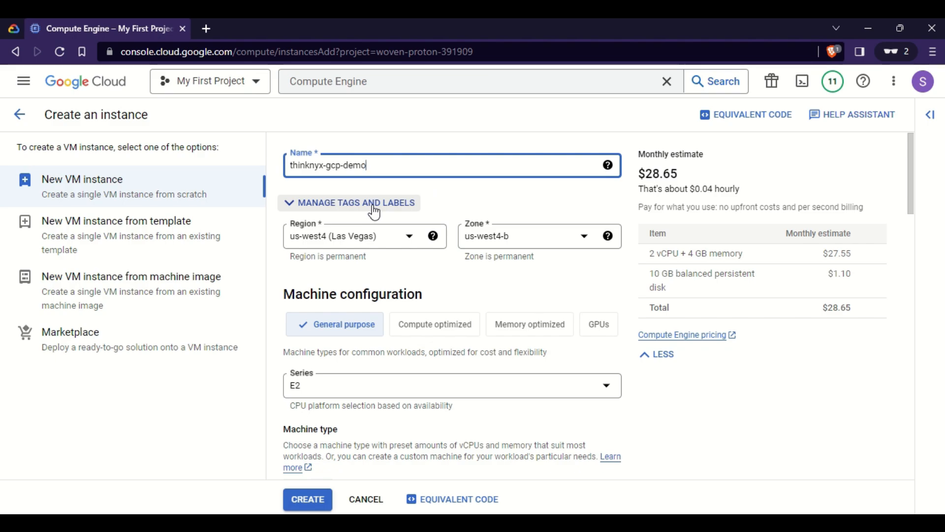
Examine the available regions, zones and preset machine types for the new instance without changing the selections.
click(410, 242)
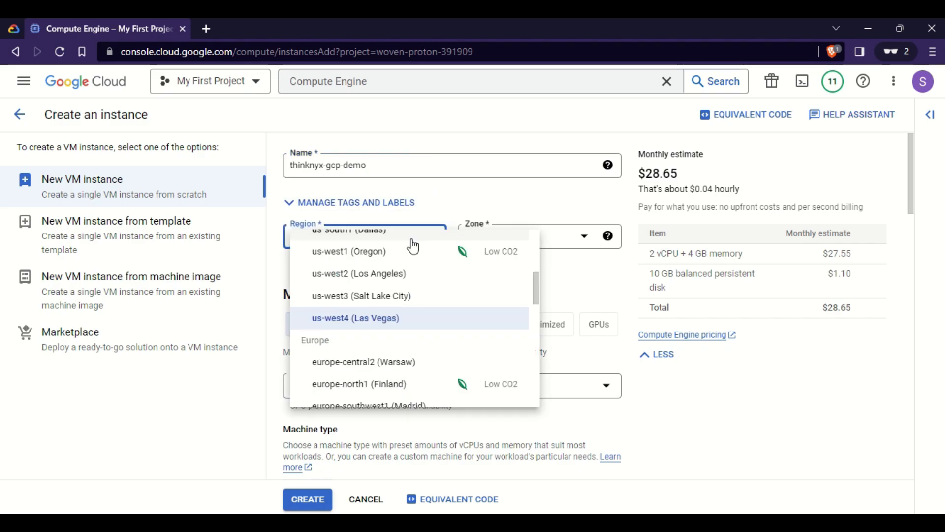
click(563, 289)
click(586, 241)
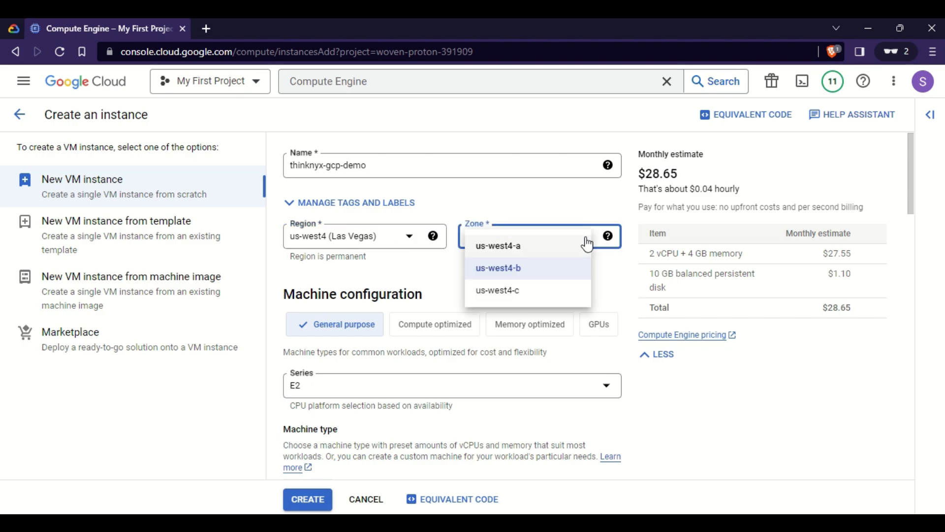
click(619, 266)
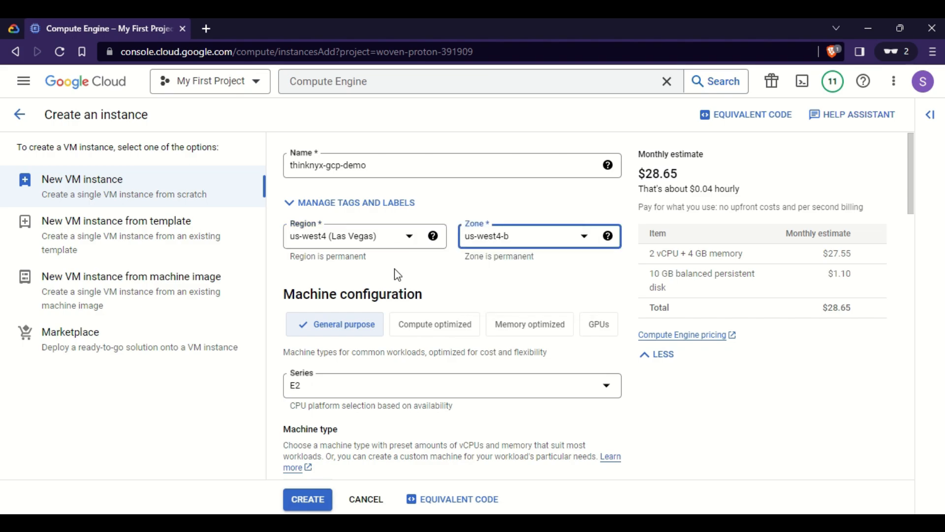
scroll(397, 275, down, 3)
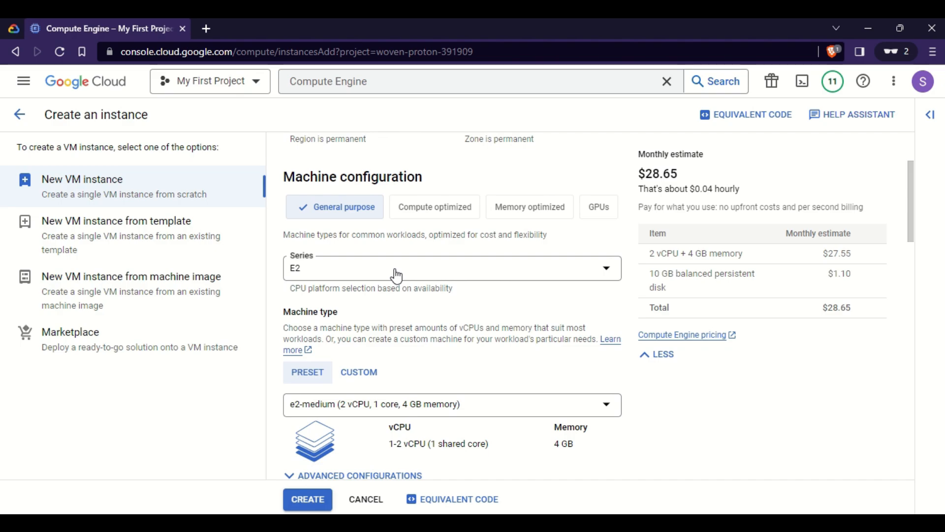
scroll(397, 275, down, 1)
scroll(397, 275, down, 3)
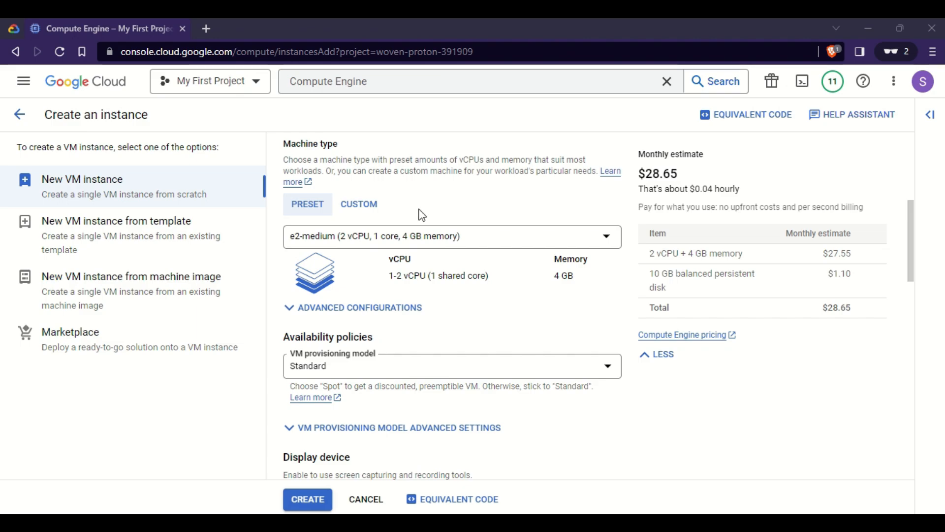
click(490, 246)
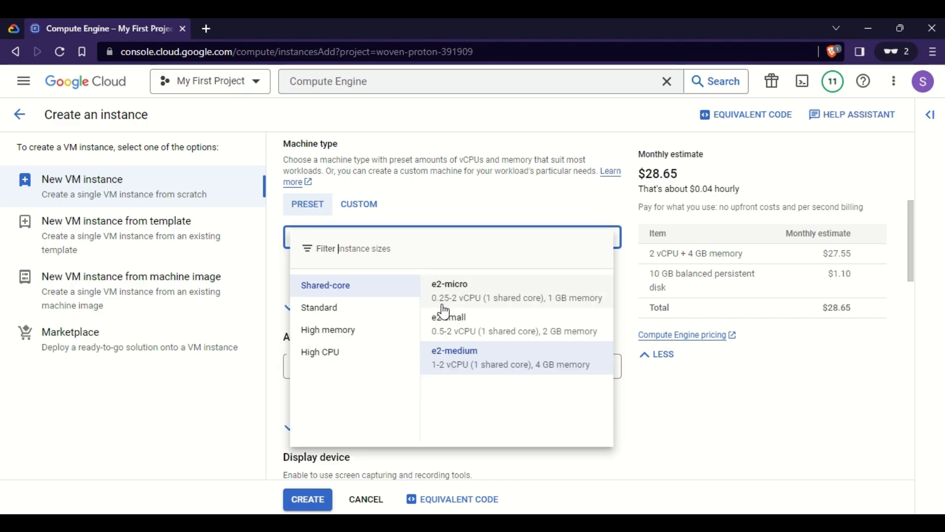
click(671, 390)
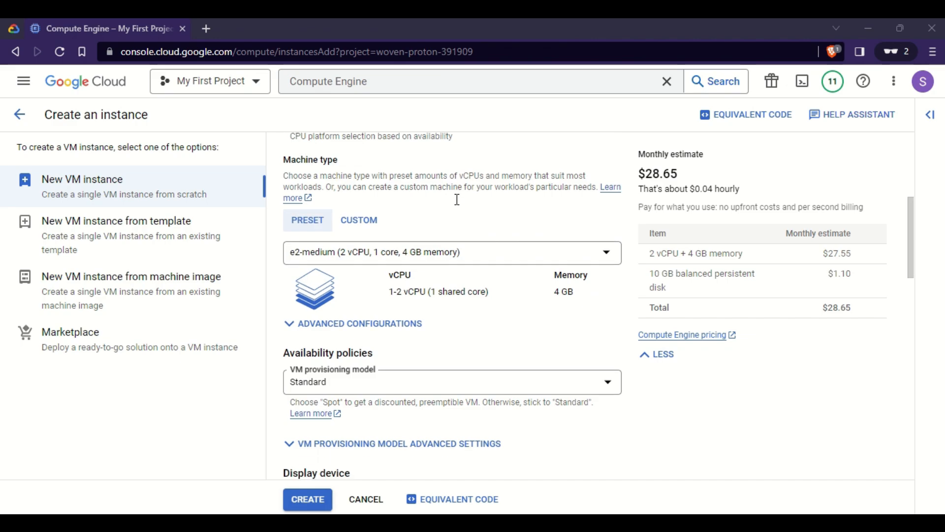
Change the boot disk image to Ubuntu, version Ubuntu 20.04 LTS for x86/64, and apply the selection.
scroll(457, 200, down, 1)
scroll(456, 199, down, 2)
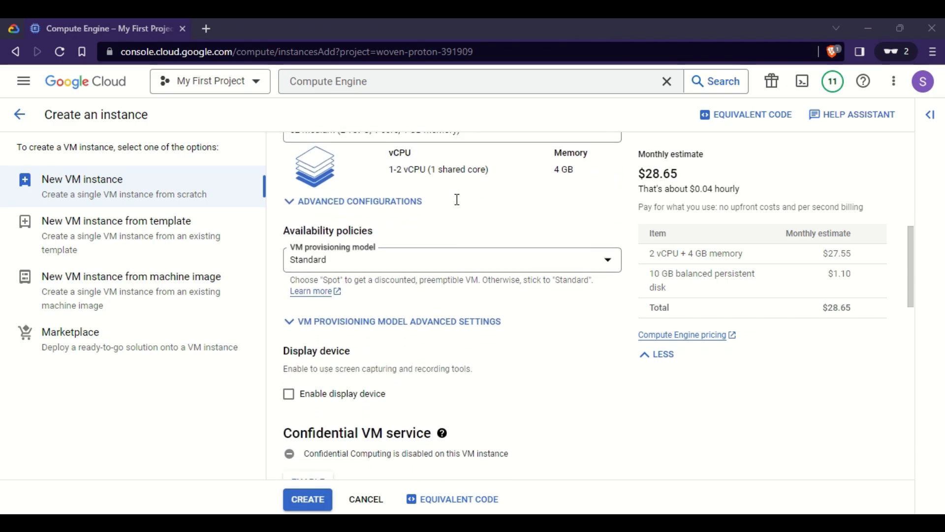
scroll(456, 199, down, 7)
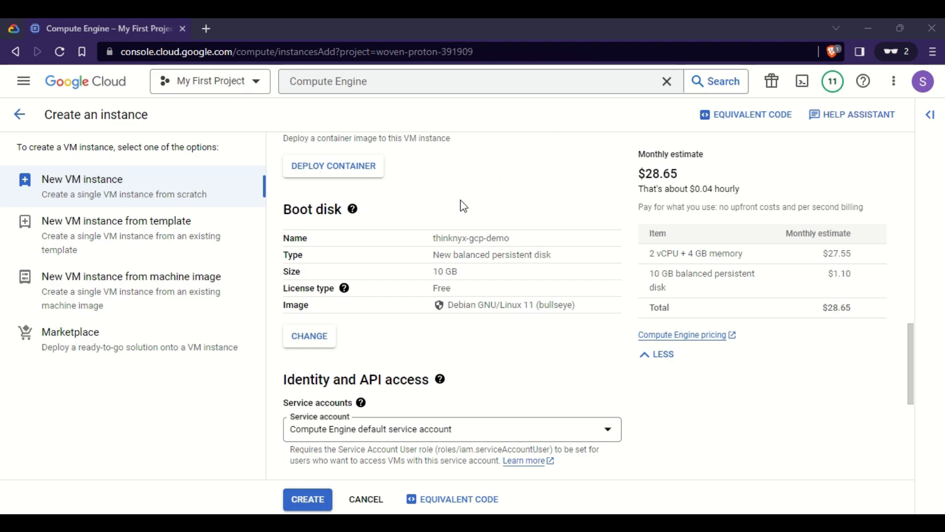
click(309, 336)
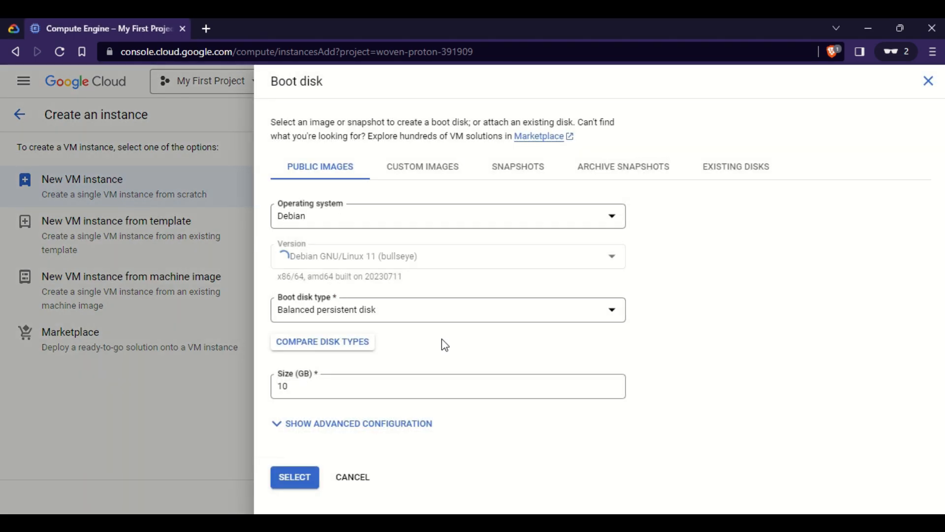
click(413, 229)
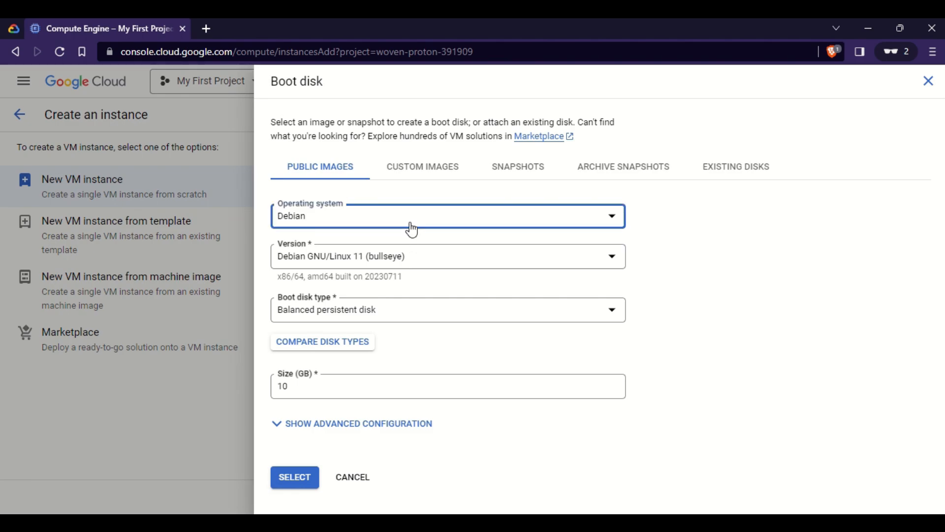
text(U)
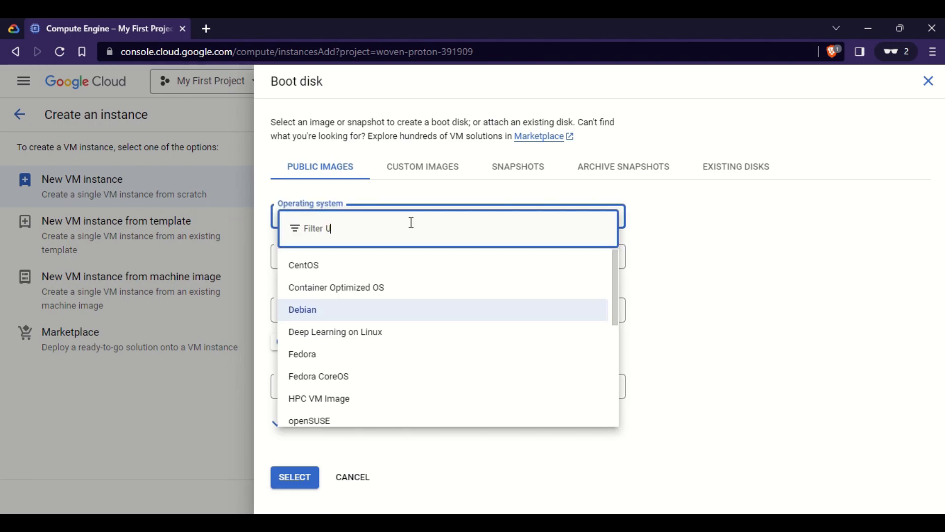
text(buntu)
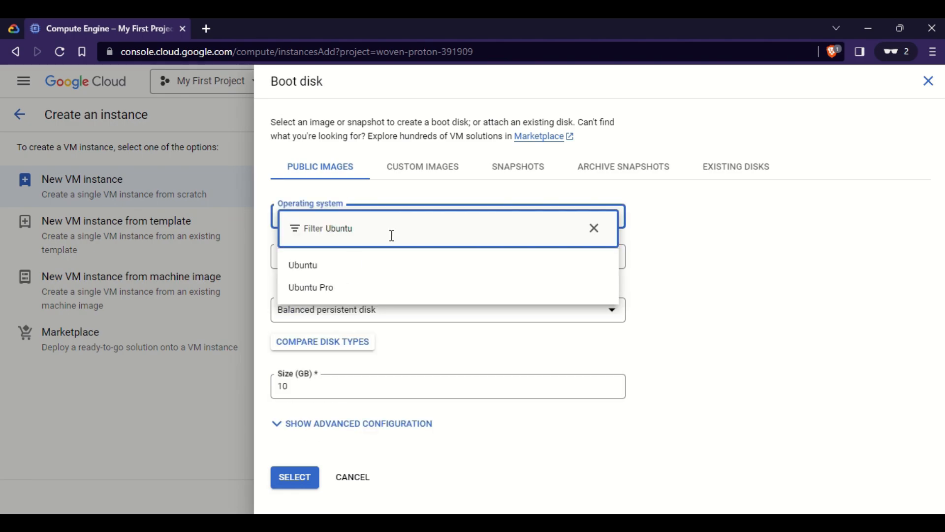
click(339, 274)
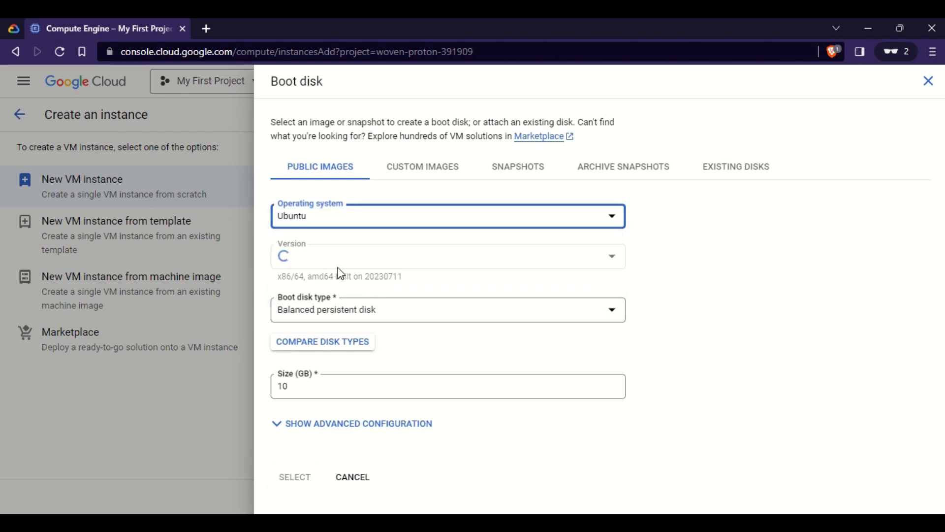
click(408, 261)
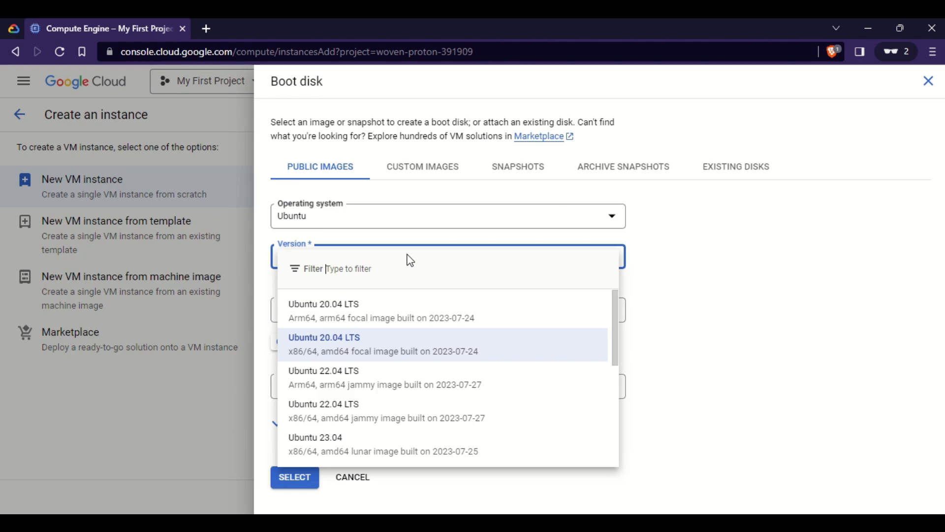
click(354, 353)
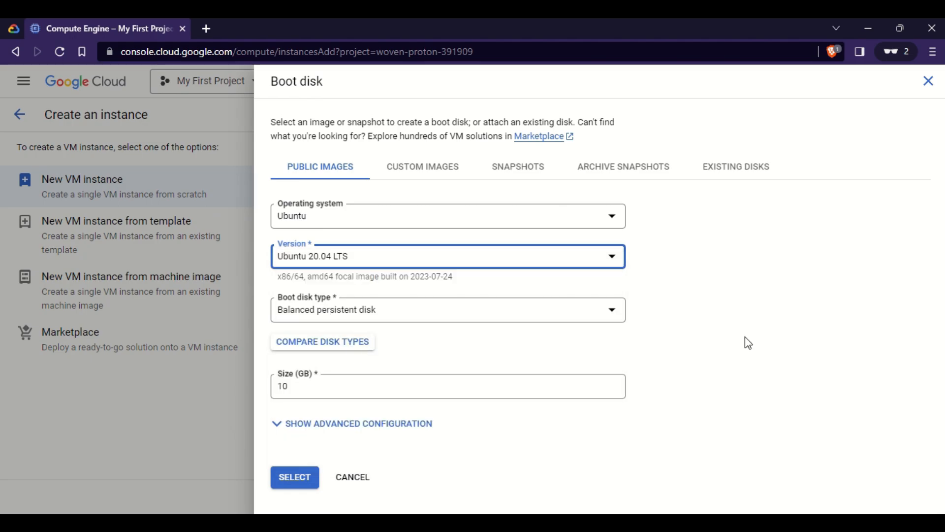
click(295, 484)
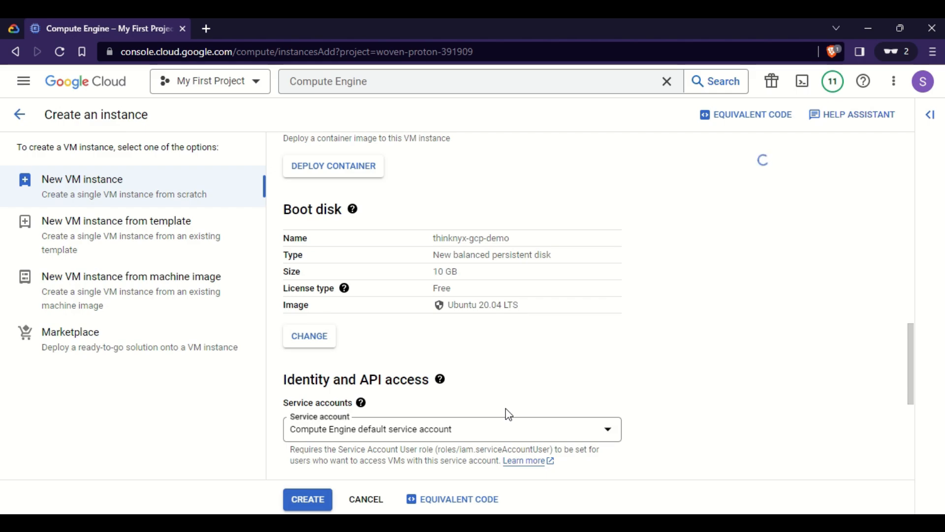
Allow HTTP traffic in the firewall settings and create the VM instance.
scroll(509, 184, down, 6)
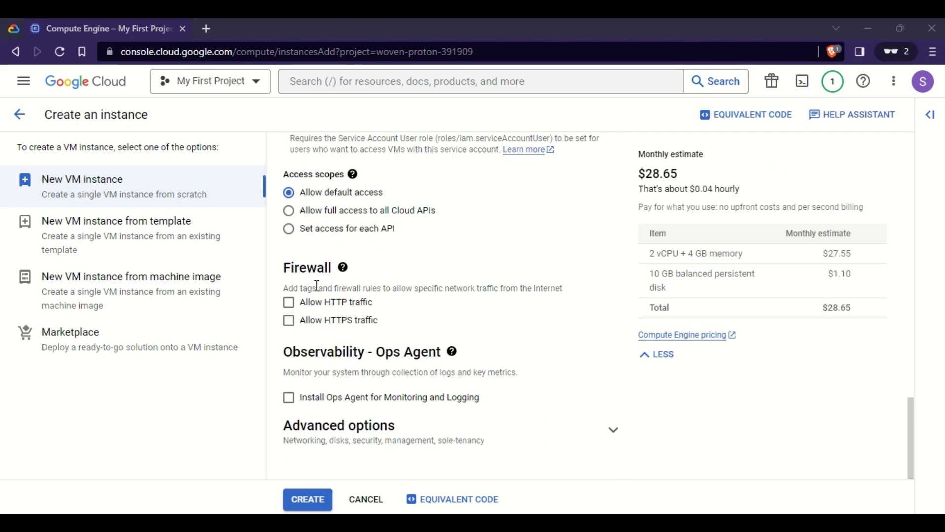
click(291, 306)
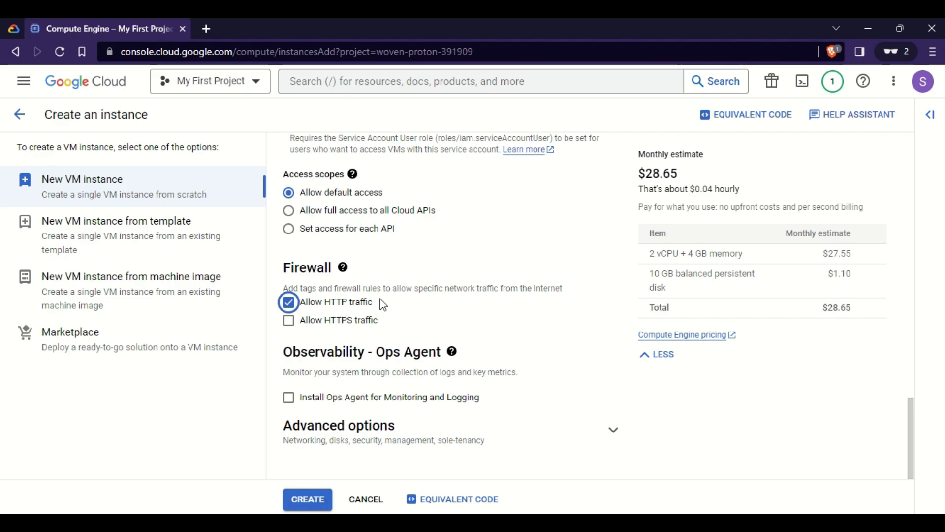
click(308, 499)
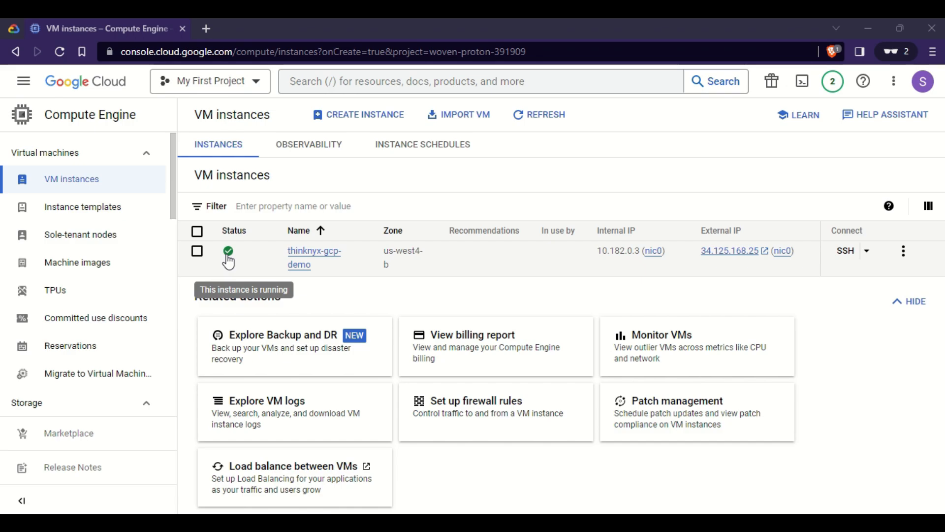
Select the thinknyx-gcp-demo instance, connect to it over SSH and highlight the Ubuntu version in the welcome message.
click(197, 252)
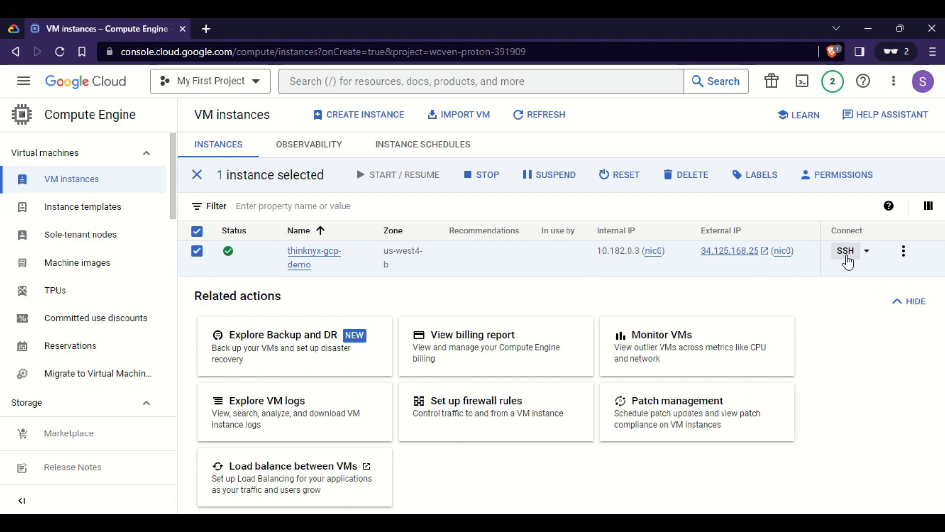
click(847, 256)
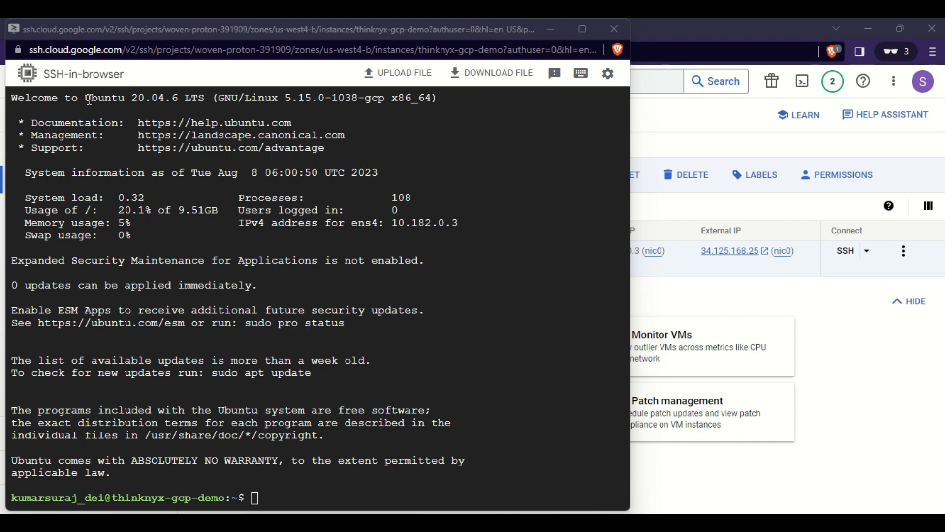
drag(87, 99, 205, 100)
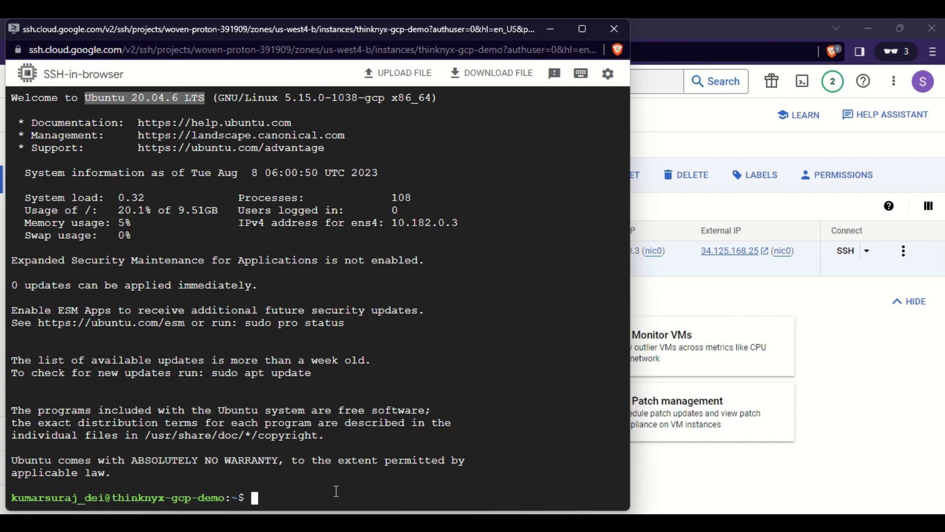
Switch to the root user with "sudo su" and go to the root home directory with "cd".
text(sudo su)
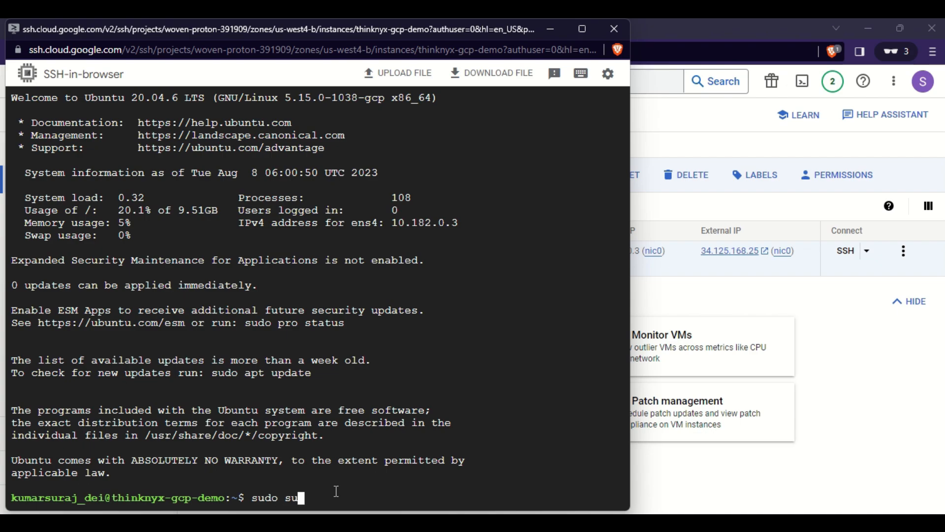
key(Return)
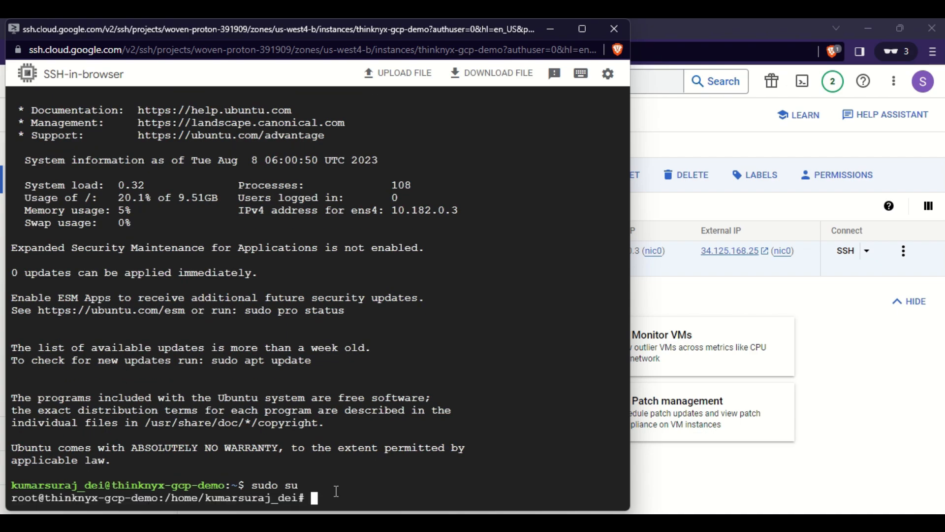
text(cd)
key(Return)
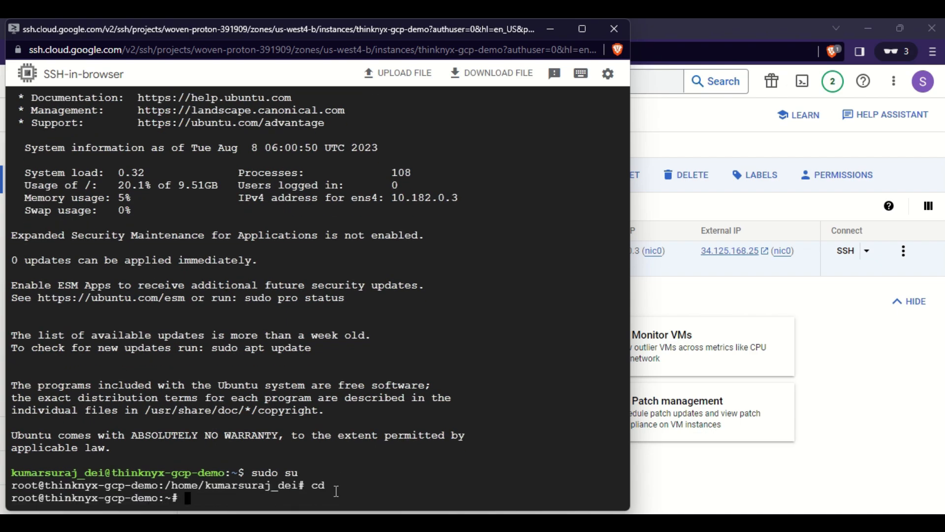
Clear the terminal and refresh the package lists with "apt-get update".
text(clear)
key(Return)
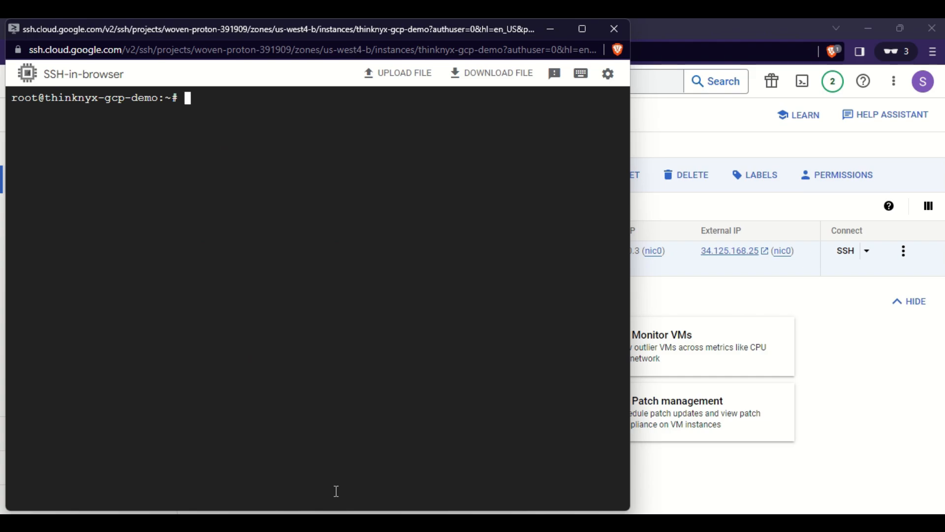
text(apt-get update)
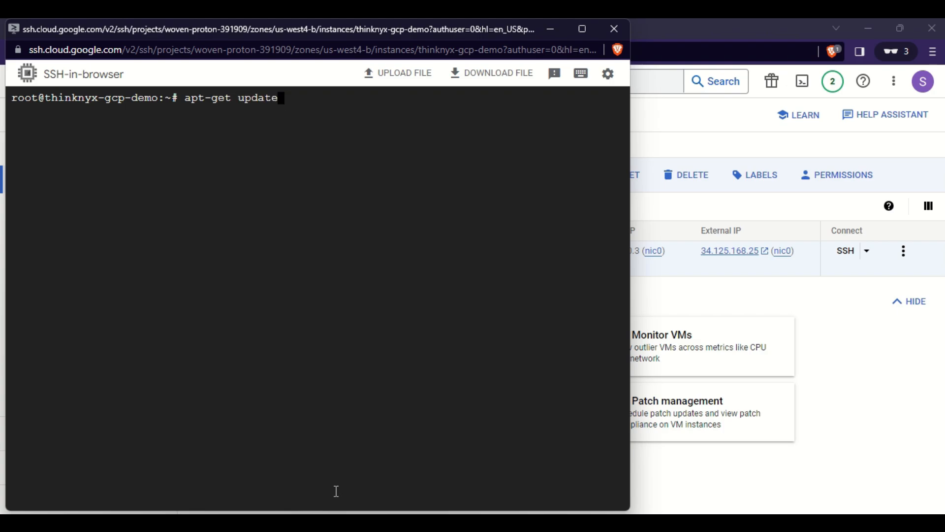
key(Return)
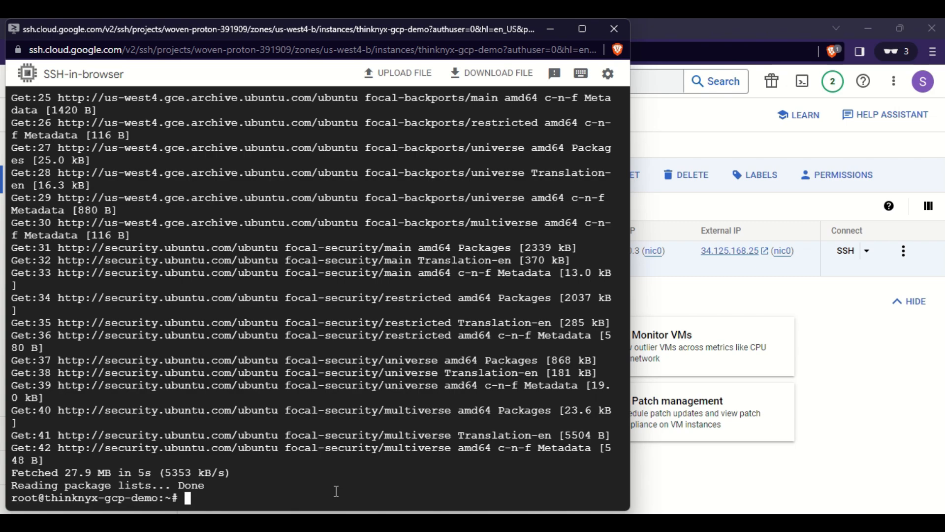
Install the Apache web server with "apt-get install apache2" and accept the installation with Y.
text(apt-get install ap)
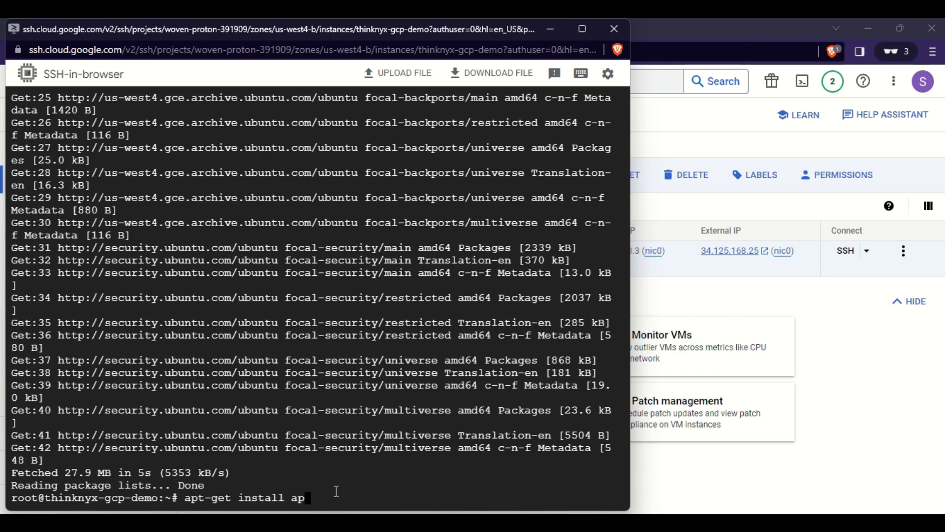
text(ache2)
key(Return)
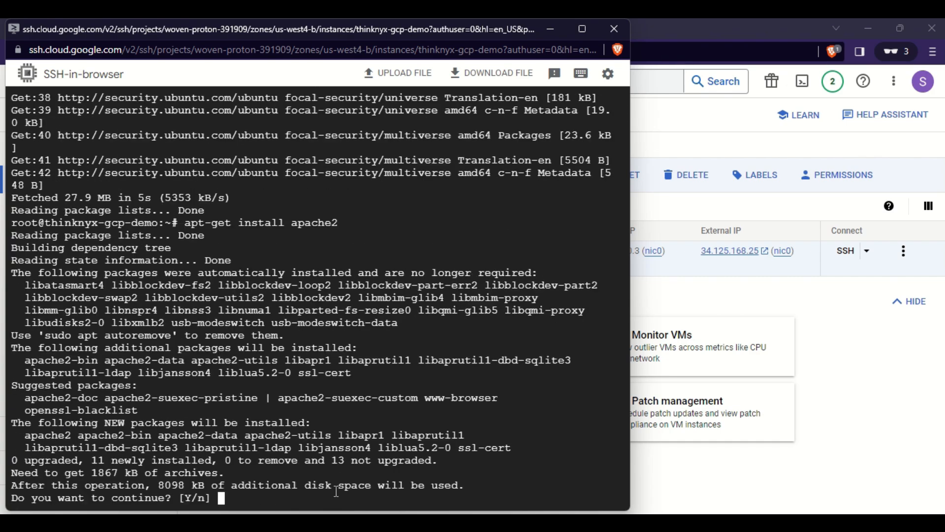
text(Y)
key(Return)
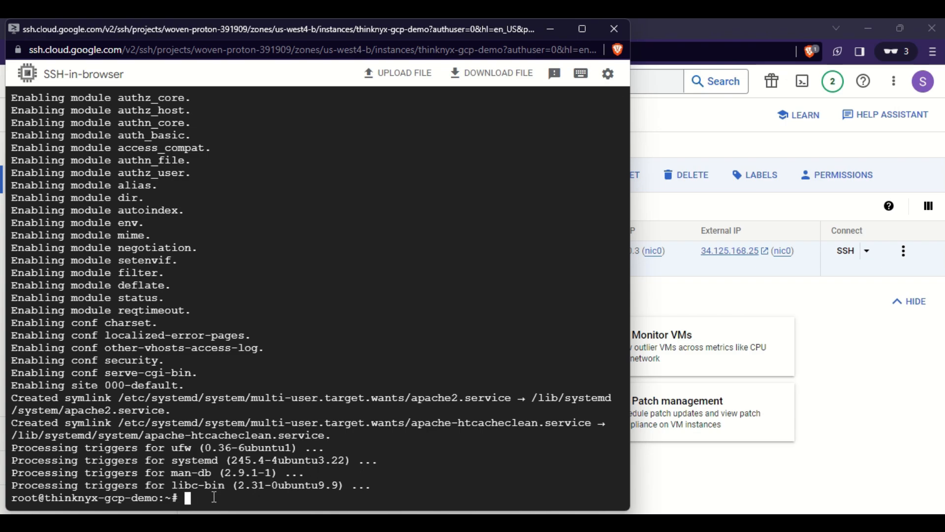
Check the Apache service with "service apache2 status" and highlight the value of its Active line.
text(service apache)
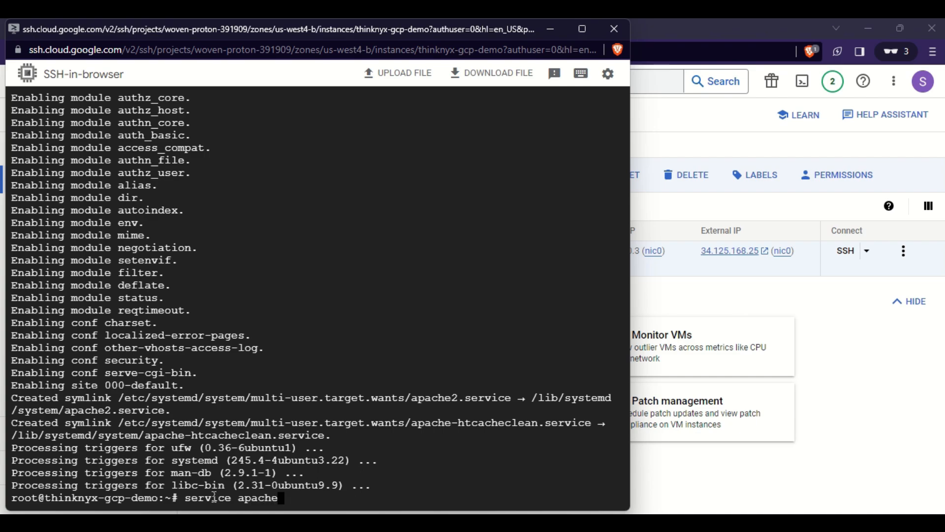
text(2 status)
key(Return)
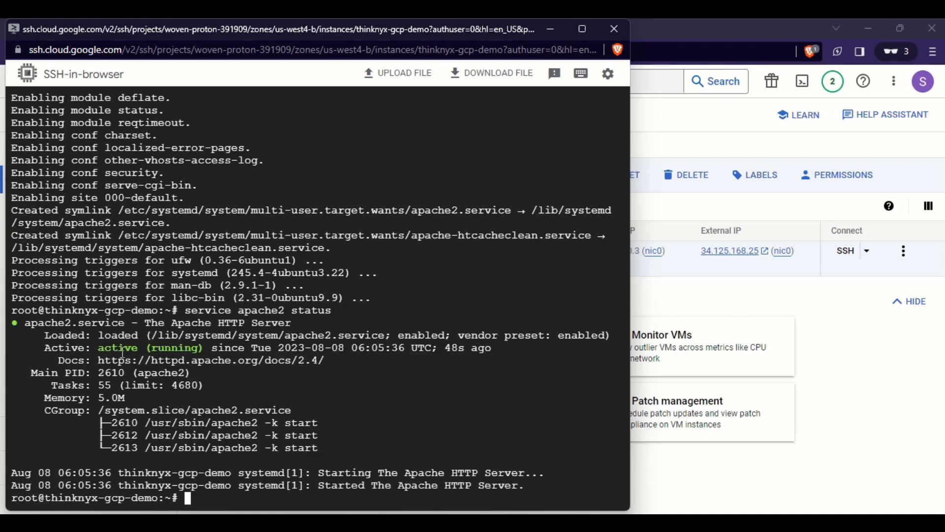
drag(102, 349, 206, 348)
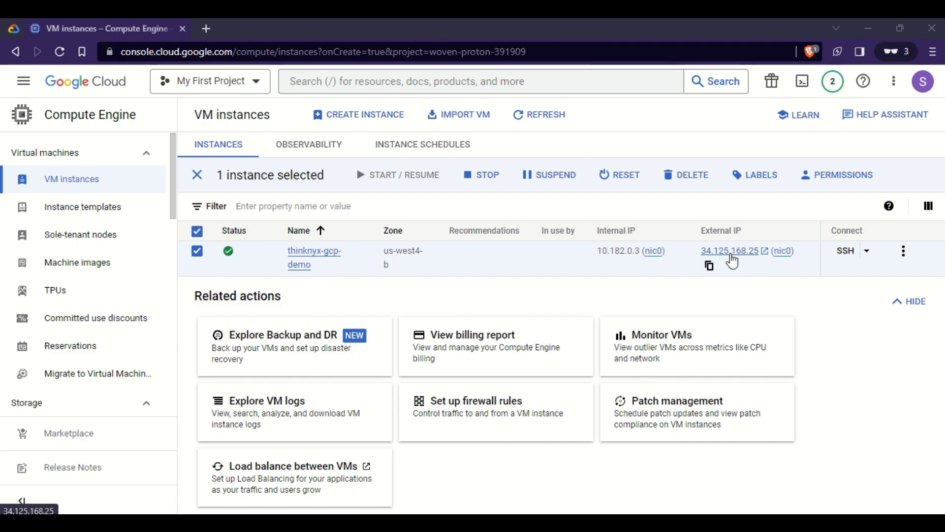
Open the external IP of the thinknyx-gcp-demo instance from the VM instances list and highlight the web page's main heading.
click(730, 254)
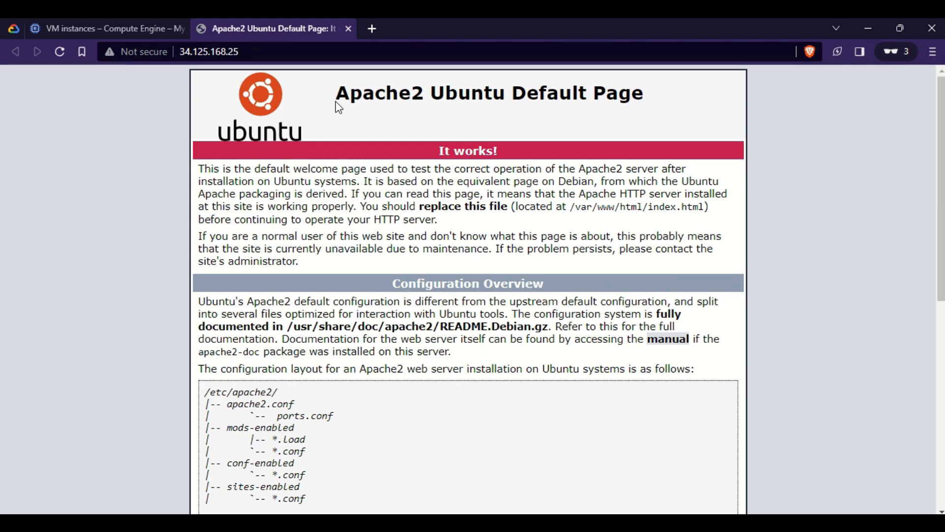
drag(338, 95, 644, 95)
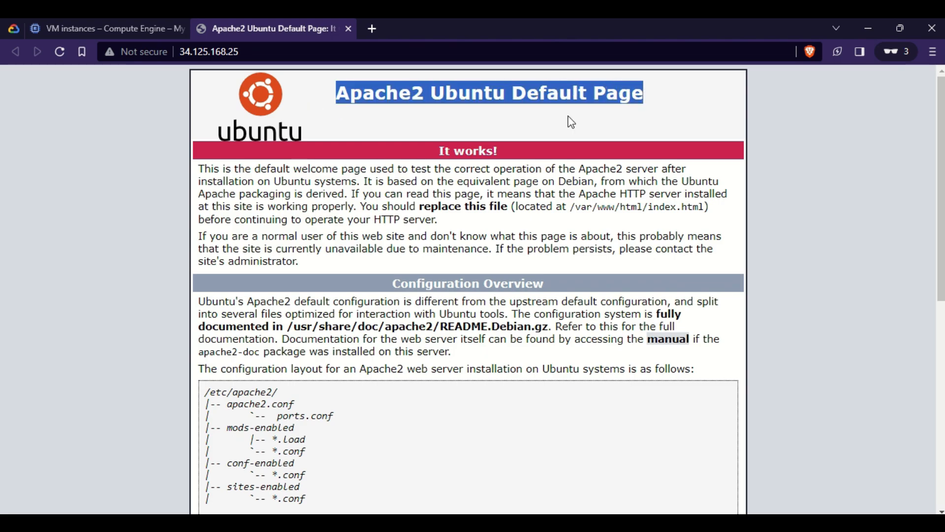